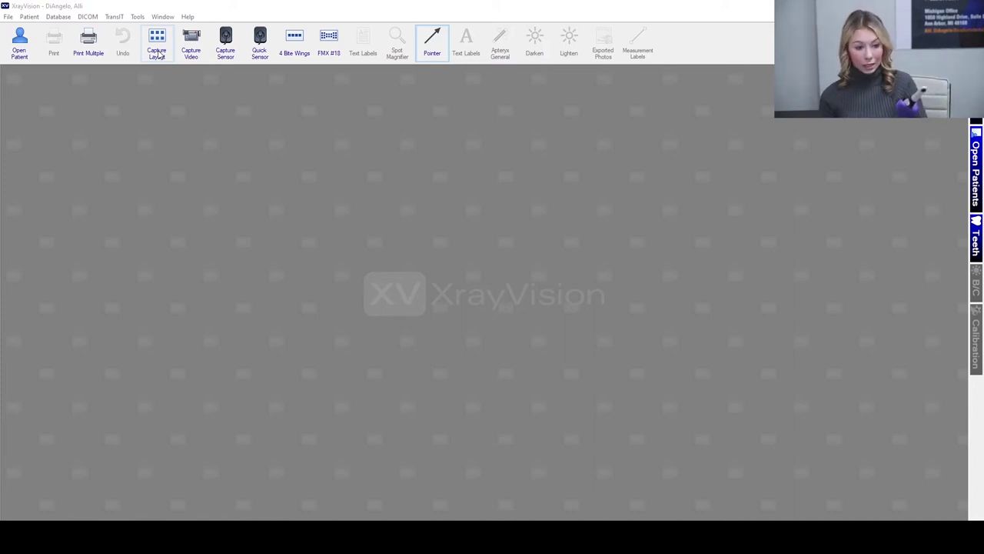
- Pick the 24-tile 'new patient' layout from the Capture Layout list
click(158, 53)
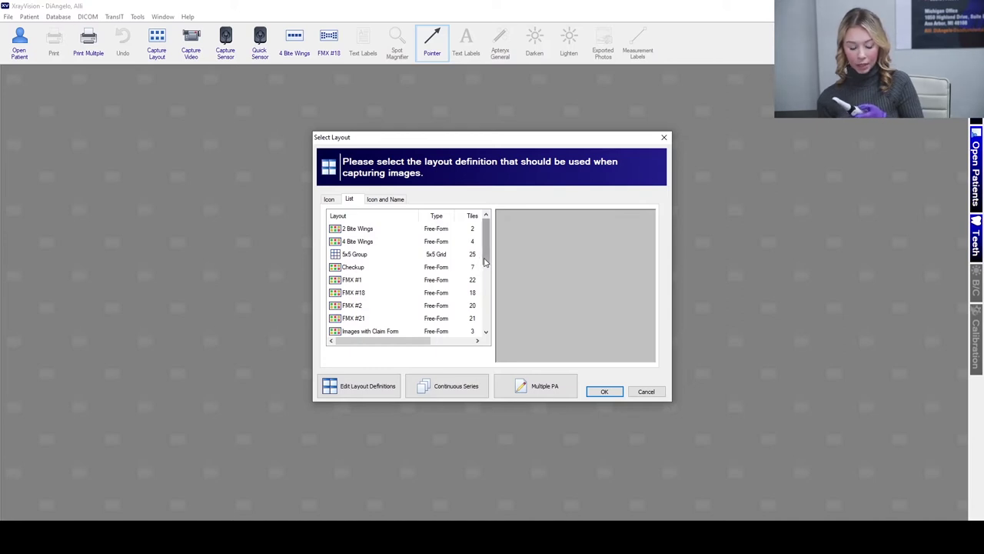
drag(484, 263, 477, 290)
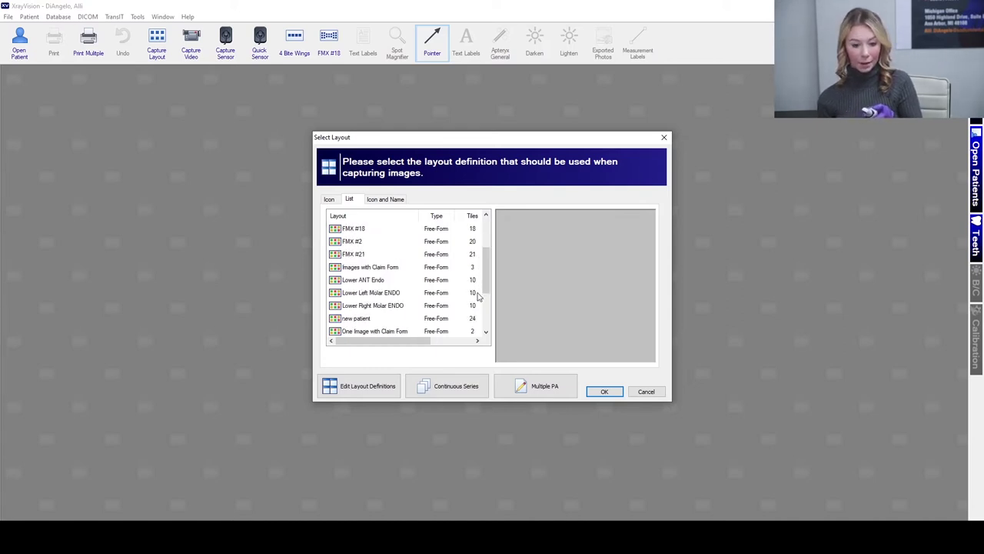
click(360, 320)
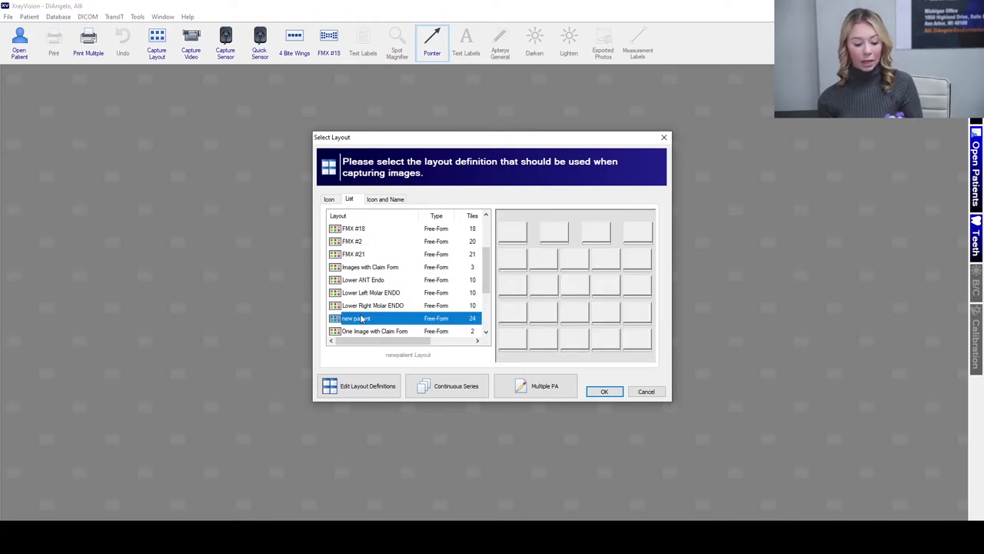
- Confirm the new patient layout and capture the first front-teeth photo with DirectVideo
click(605, 394)
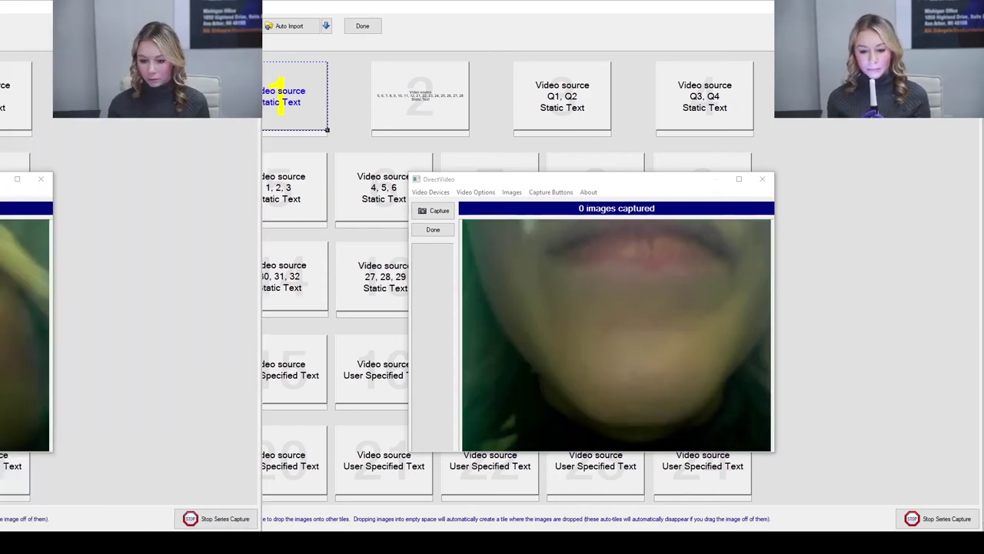
key(space)
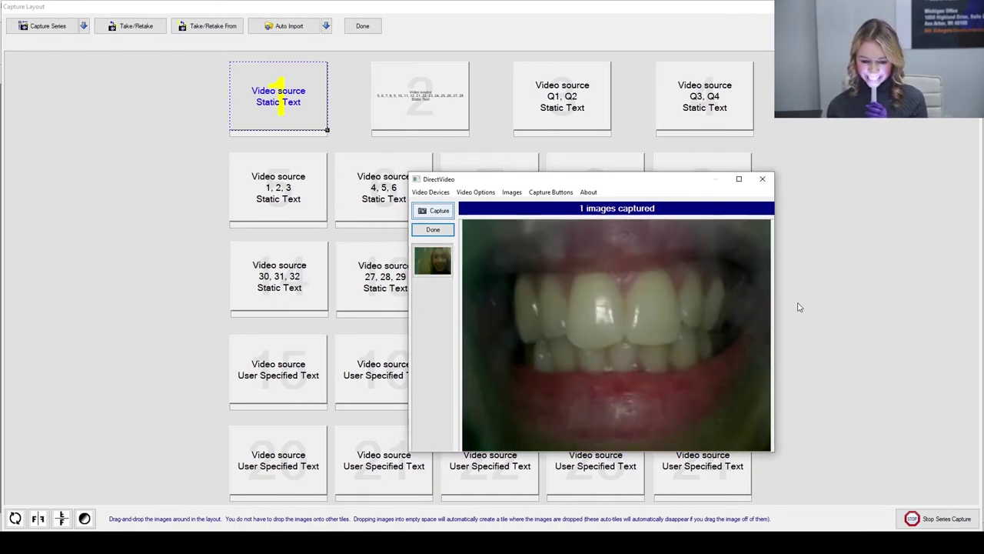
- Capture the remaining intraoral photos and save all 19 into the layout tiles
key(space)
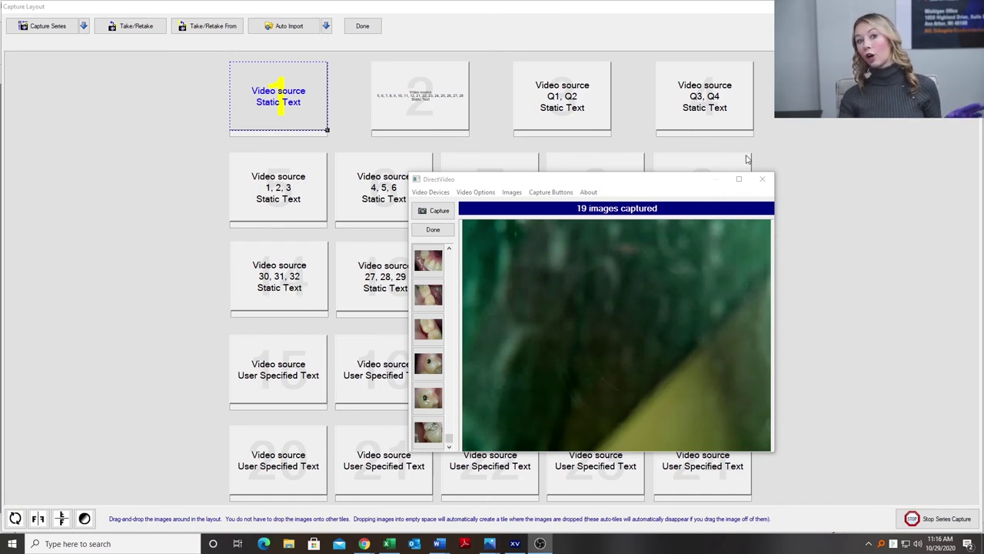
click(433, 229)
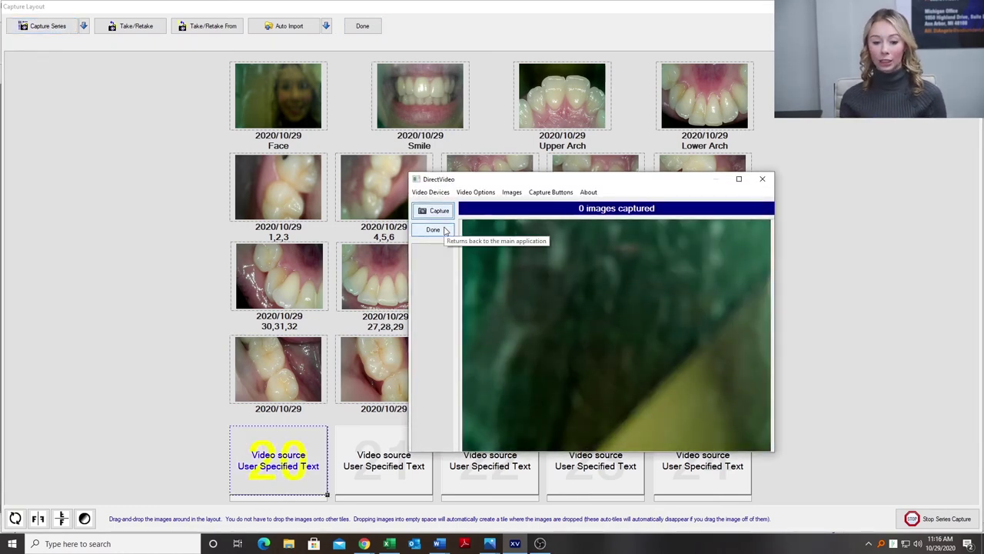
- Close the camera session, stop at the tile 20 warning, and return to the filled layout
click(762, 179)
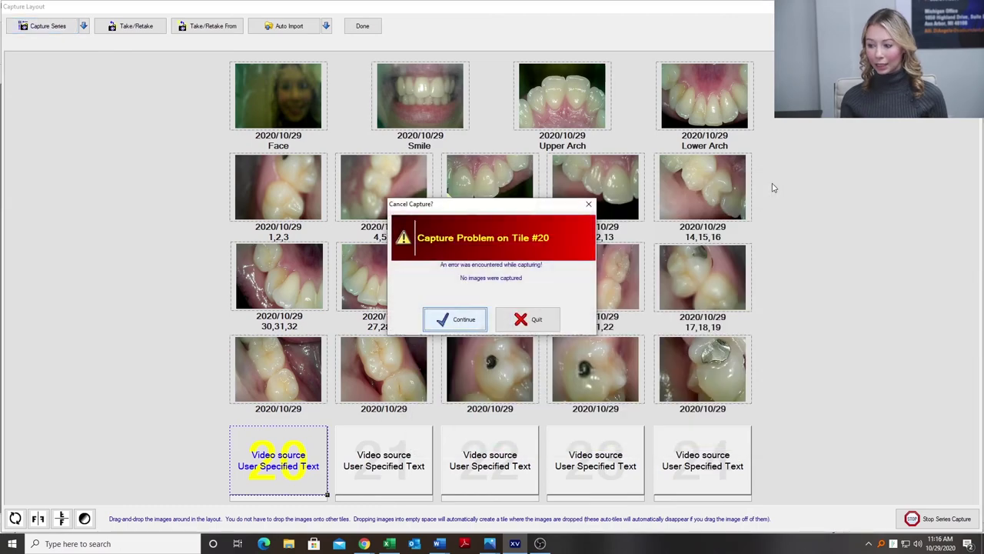
click(524, 320)
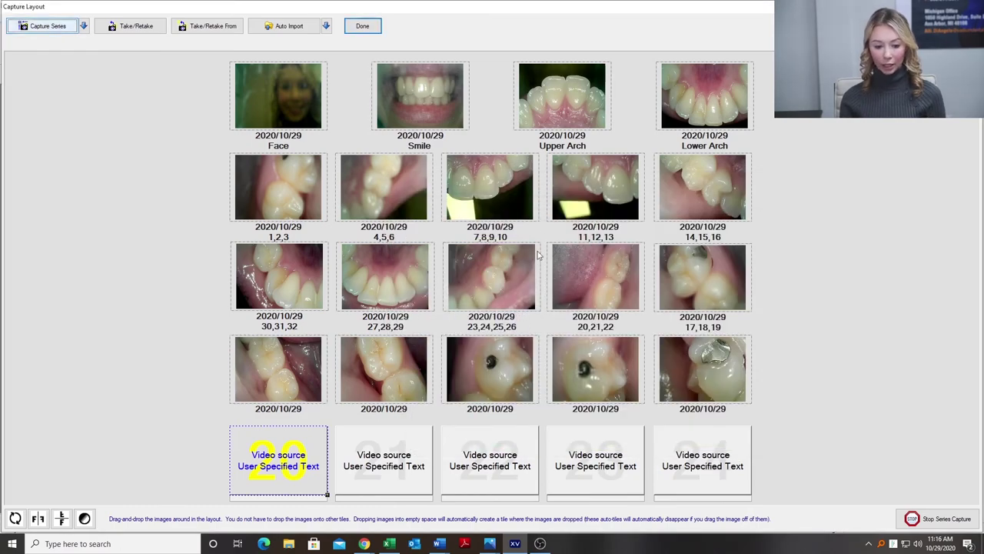
click(362, 27)
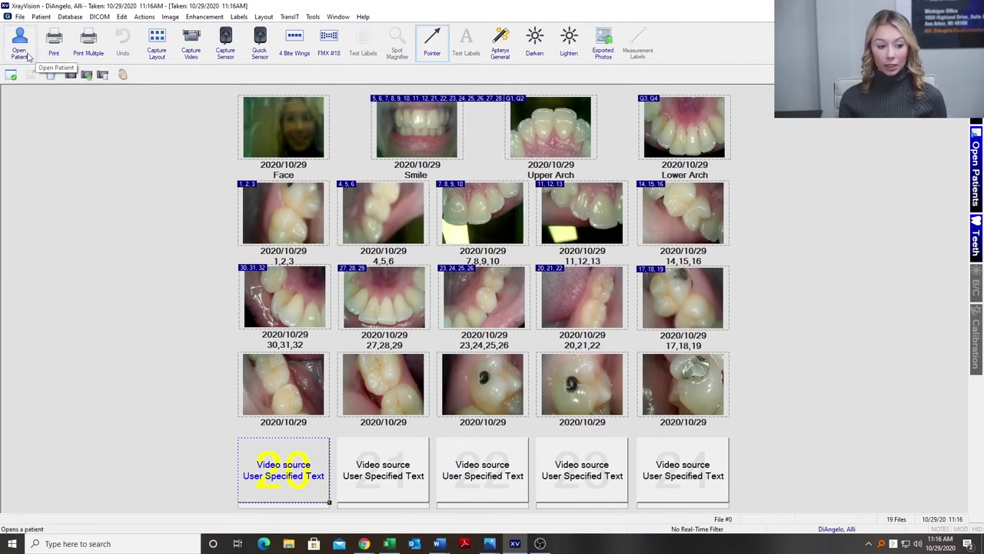
- Open the Smile photo full-size and step through to the teeth 27, 28, 29 photo in tile 13
double_click(374, 146)
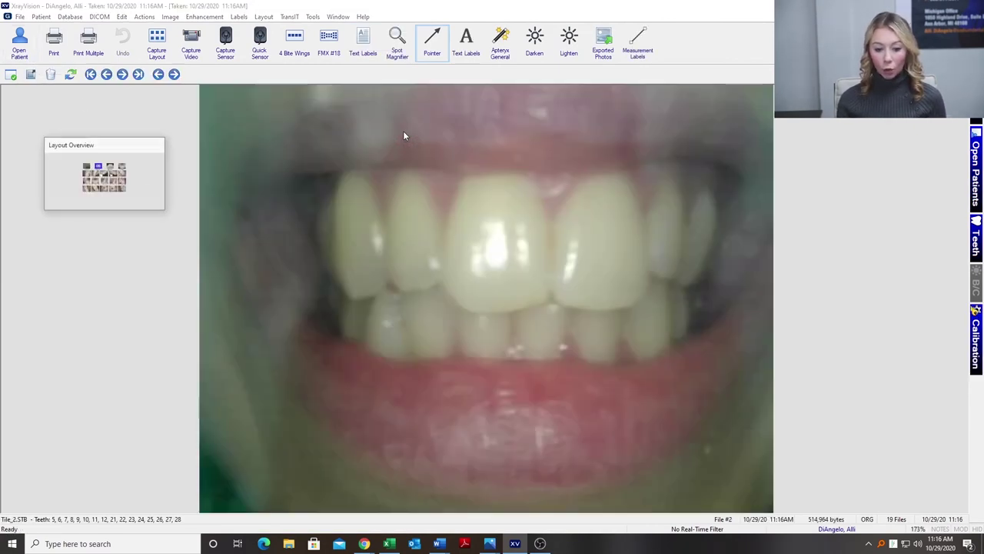
click(110, 167)
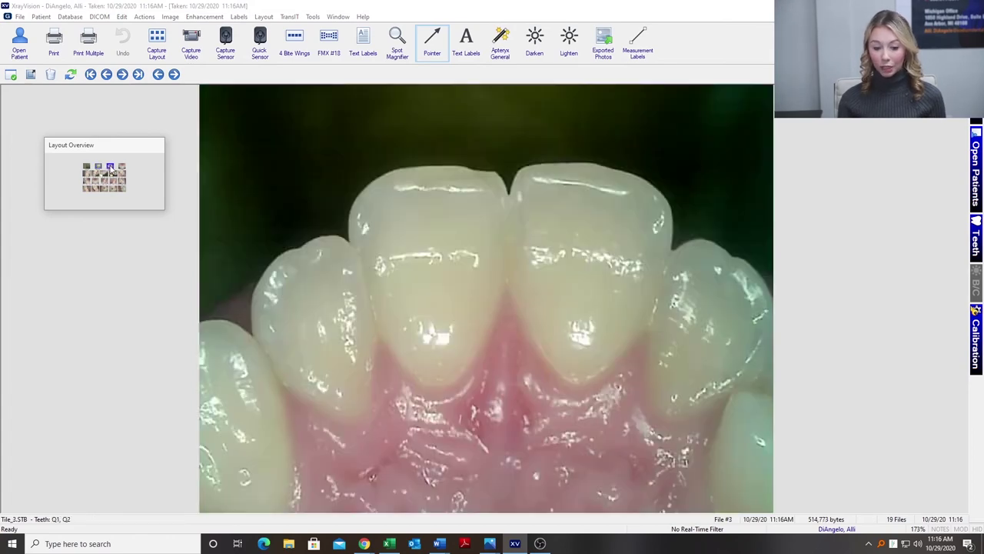
click(121, 166)
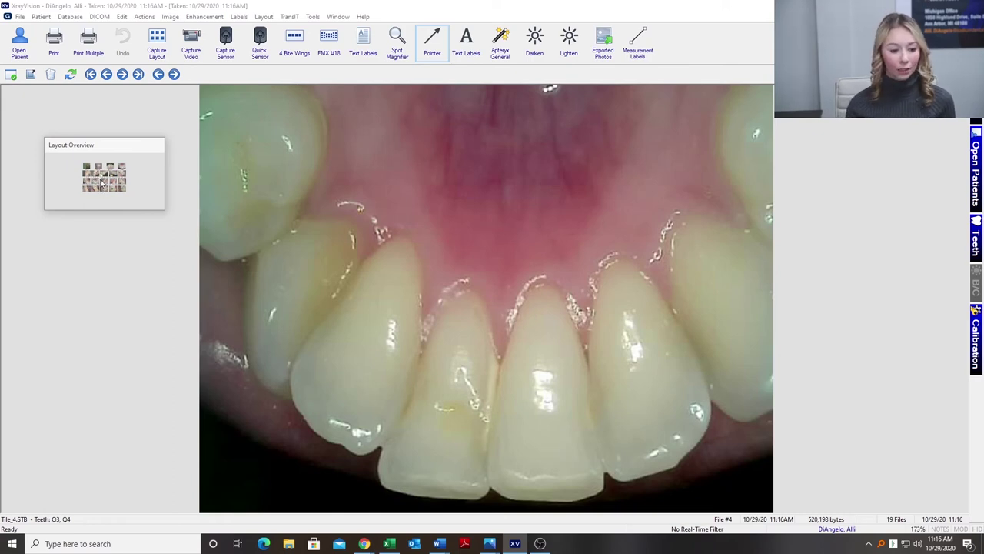
click(95, 184)
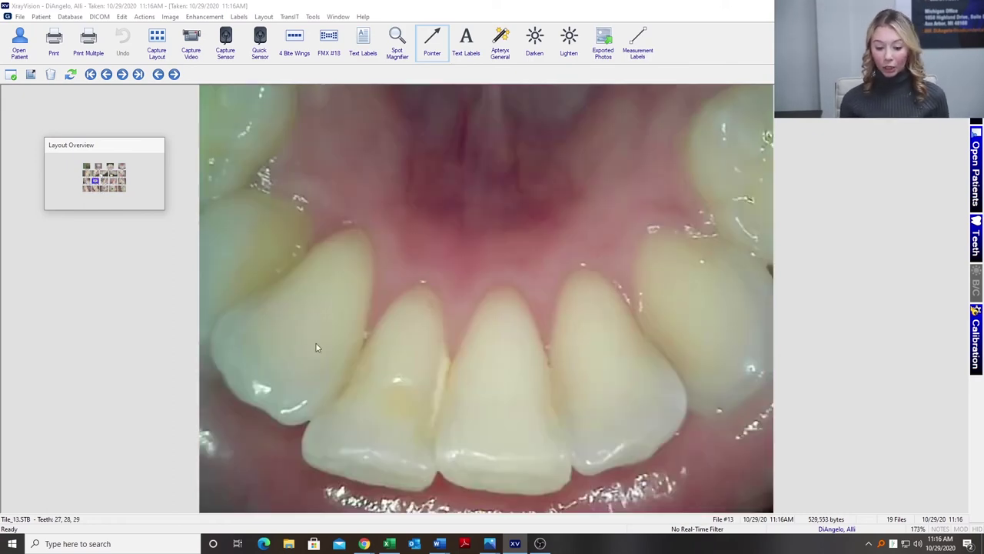
click(466, 38)
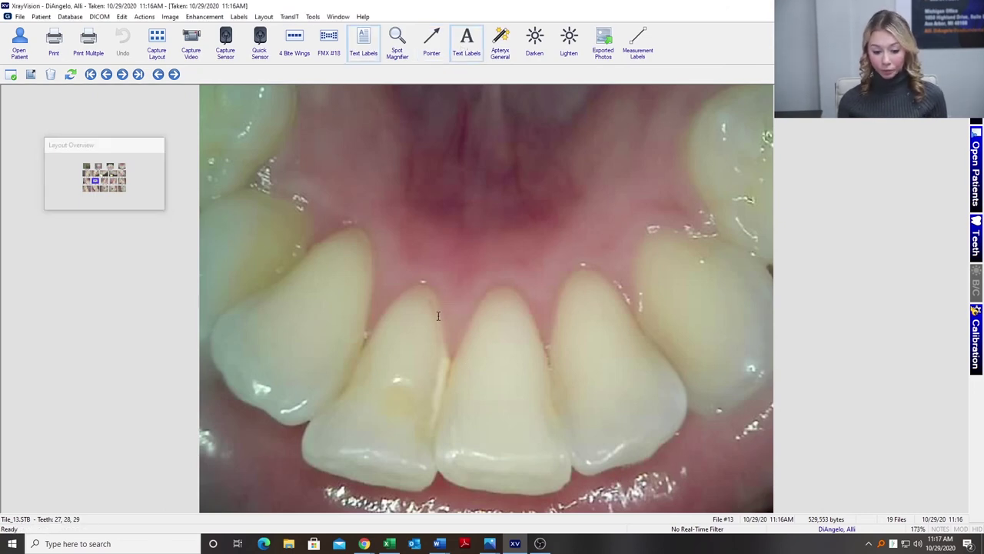
- Add a 'Watch' text label and position it, shrunk, across the lower front teeth
drag(443, 312, 556, 346)
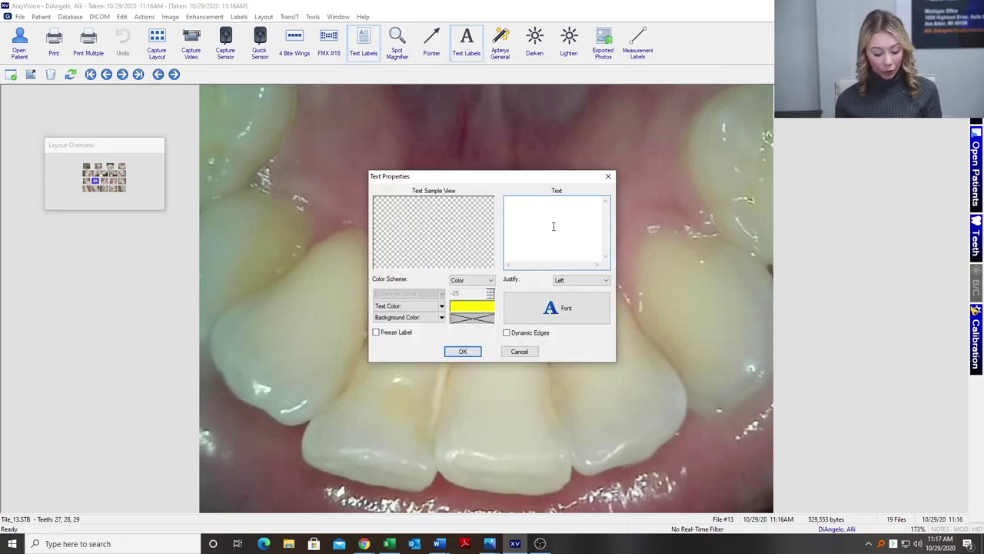
text(Watch)
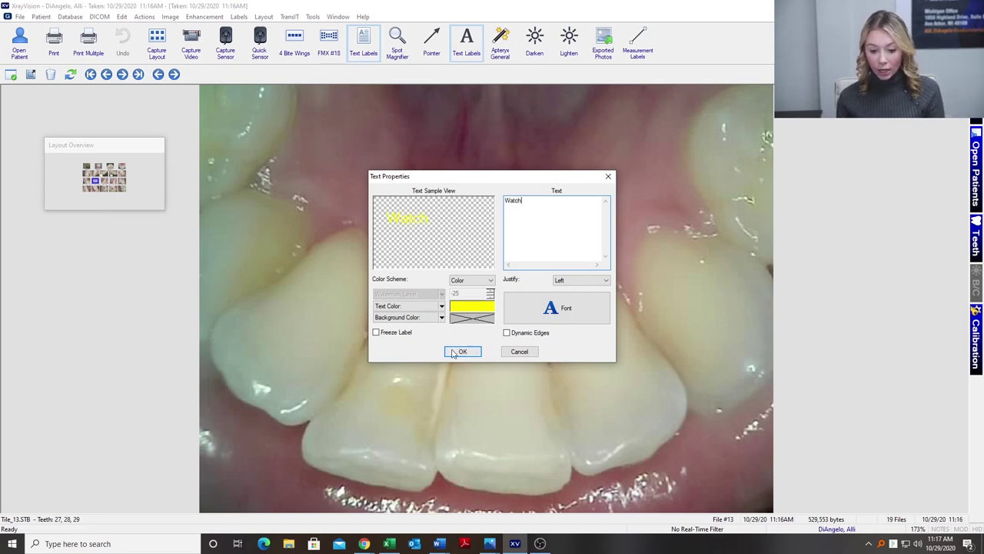
click(460, 350)
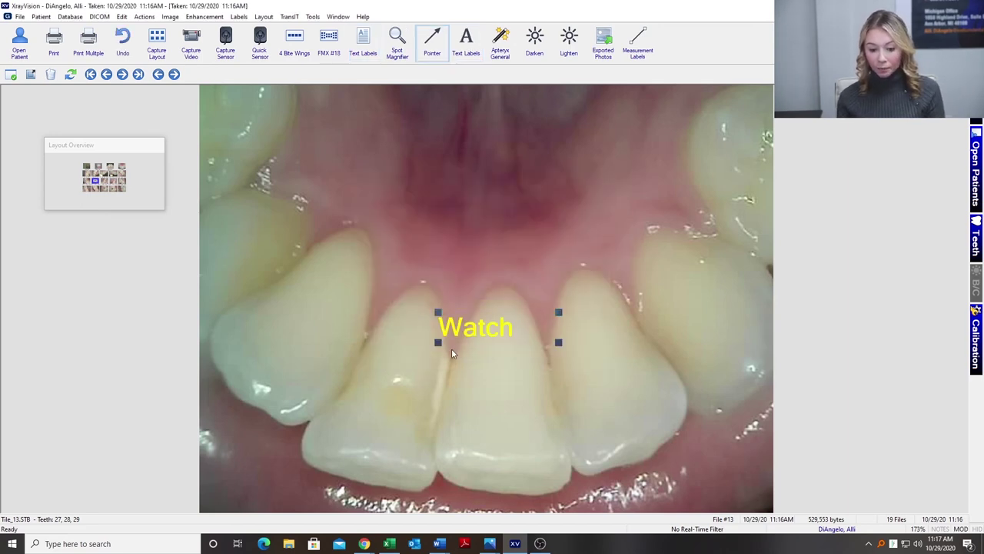
mouse_move(526, 330)
mouse_down()
mouse_move(584, 362)
mouse_move(572, 356)
mouse_up()
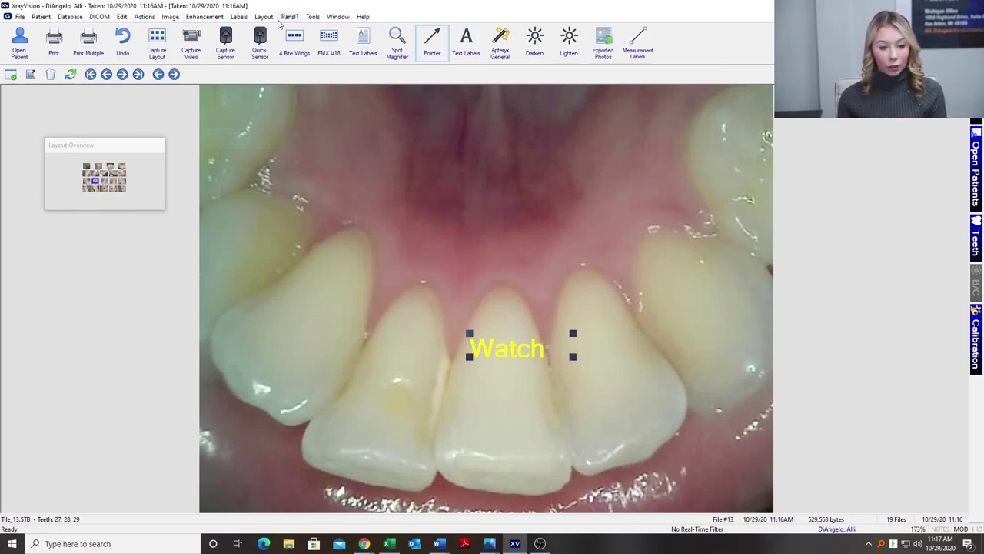
- Open the Customize Toolbar dialog from the Tools menu
click(312, 17)
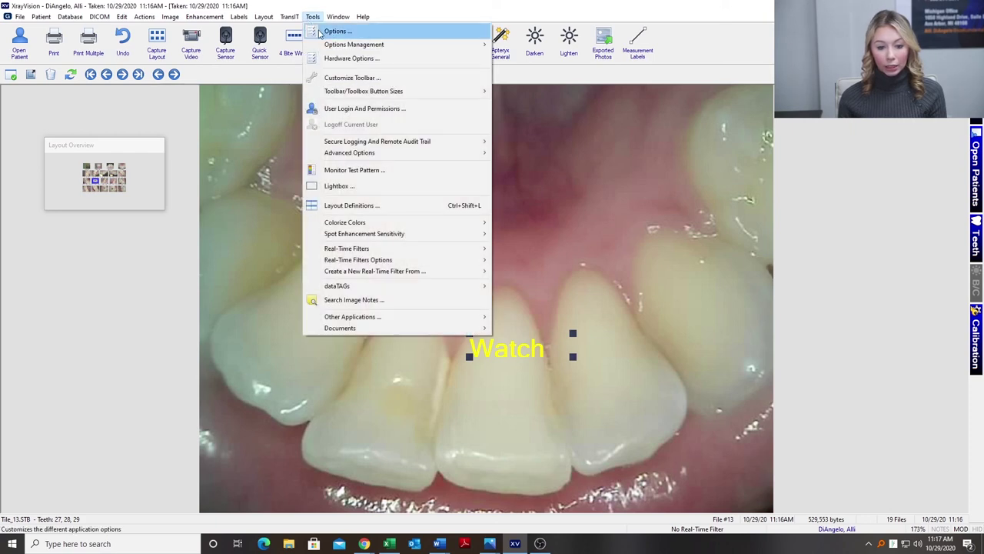
click(344, 78)
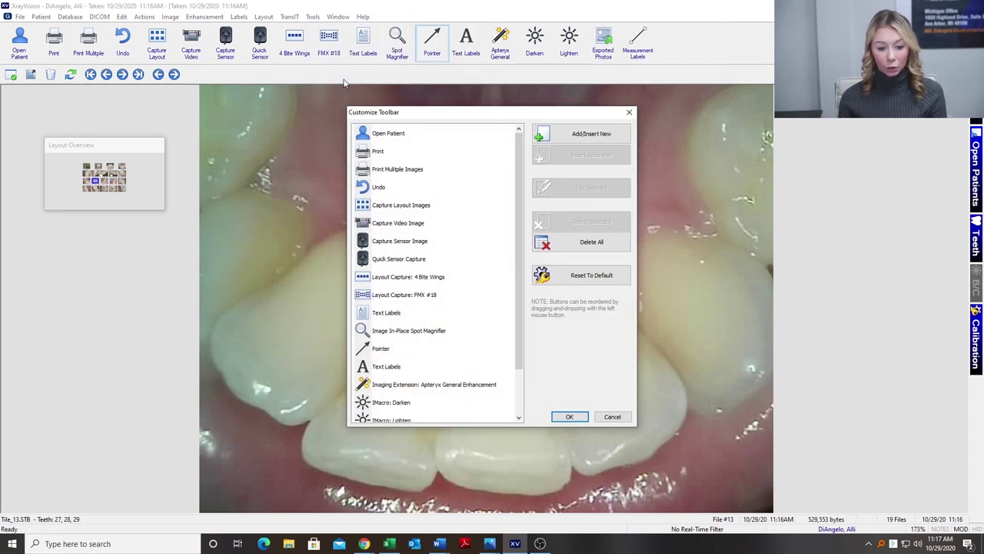